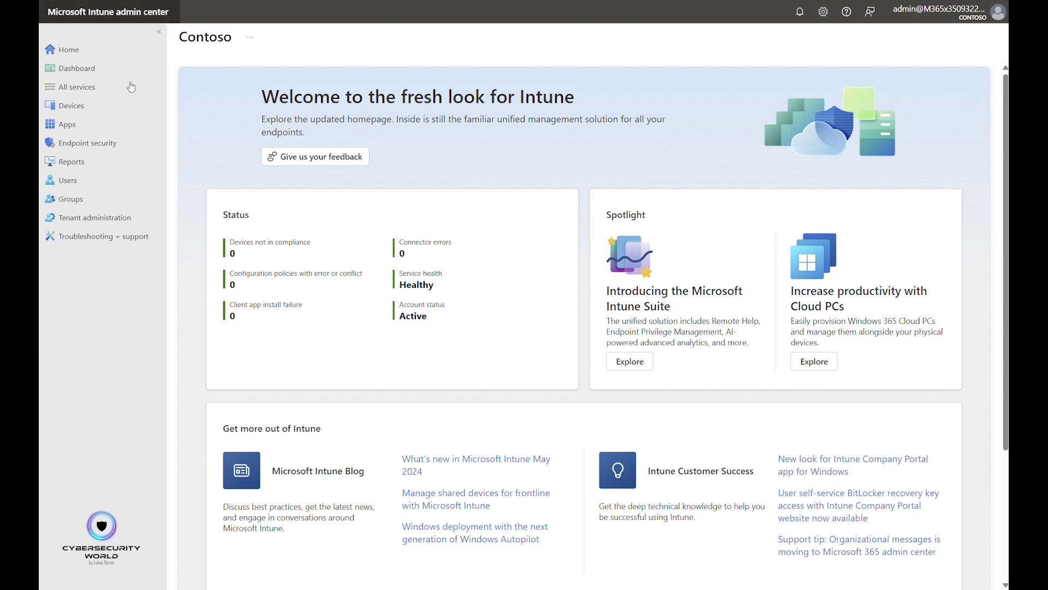
# Step: Open the configuration profiles for Windows devices
pyautogui.click(62, 105)
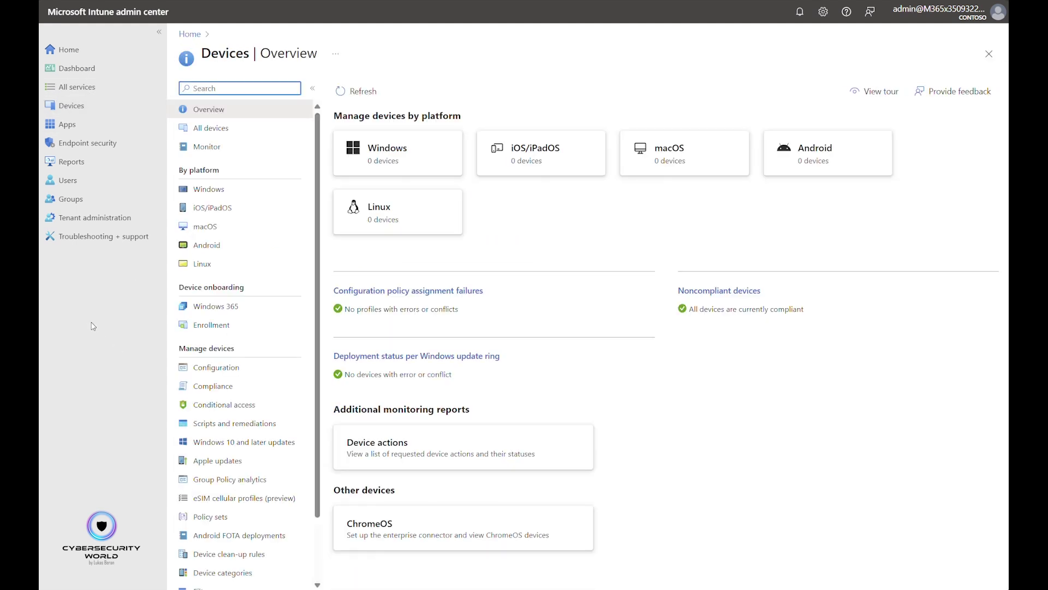
pyautogui.click(222, 190)
pyautogui.click(263, 191)
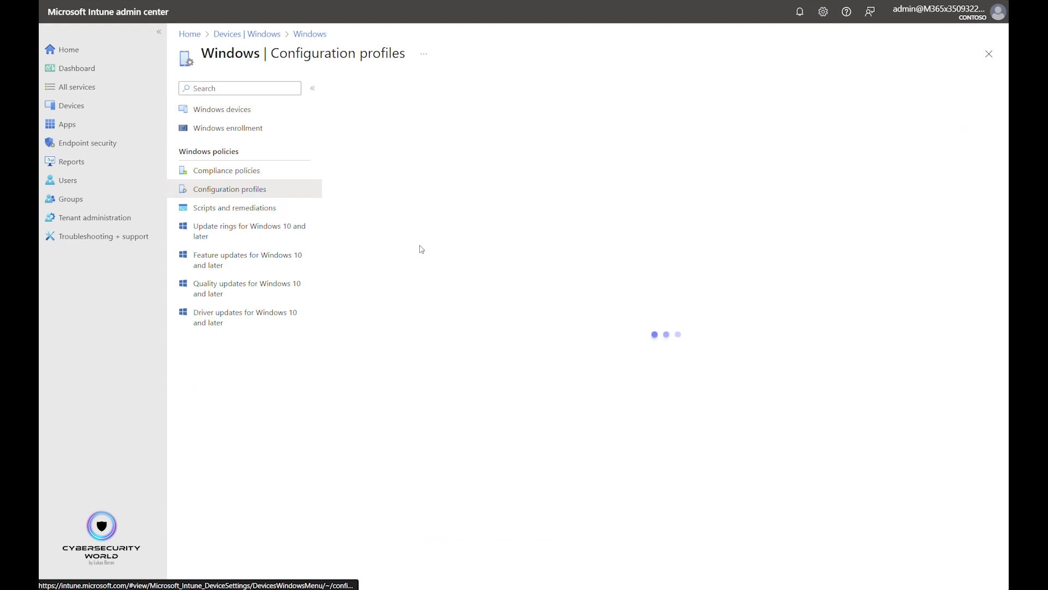
# Step: Create a new policy for the Windows 10 and later platform with the Settings catalog profile type
pyautogui.click(369, 139)
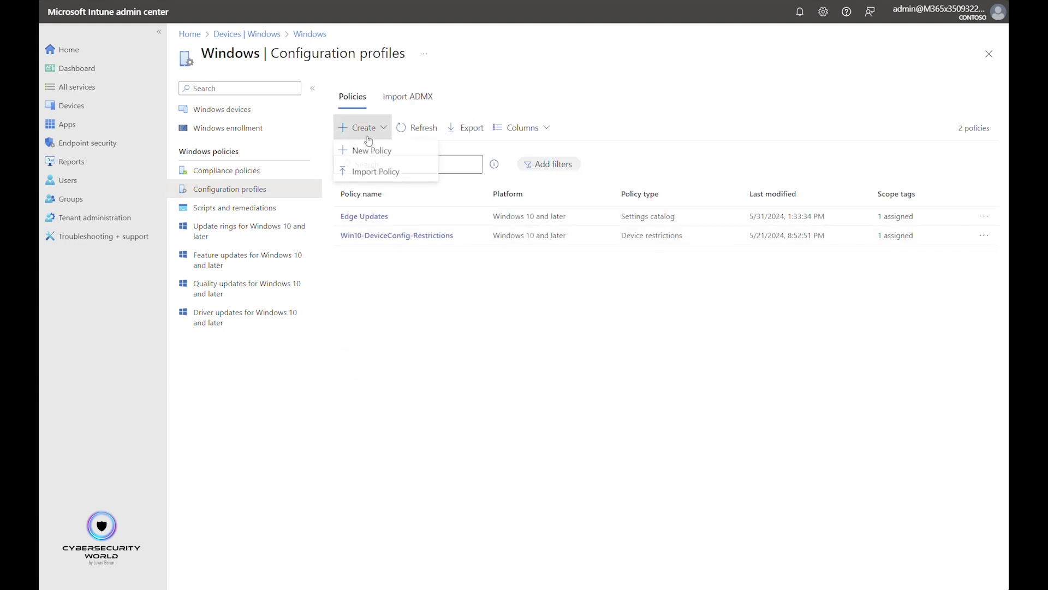
pyautogui.click(377, 153)
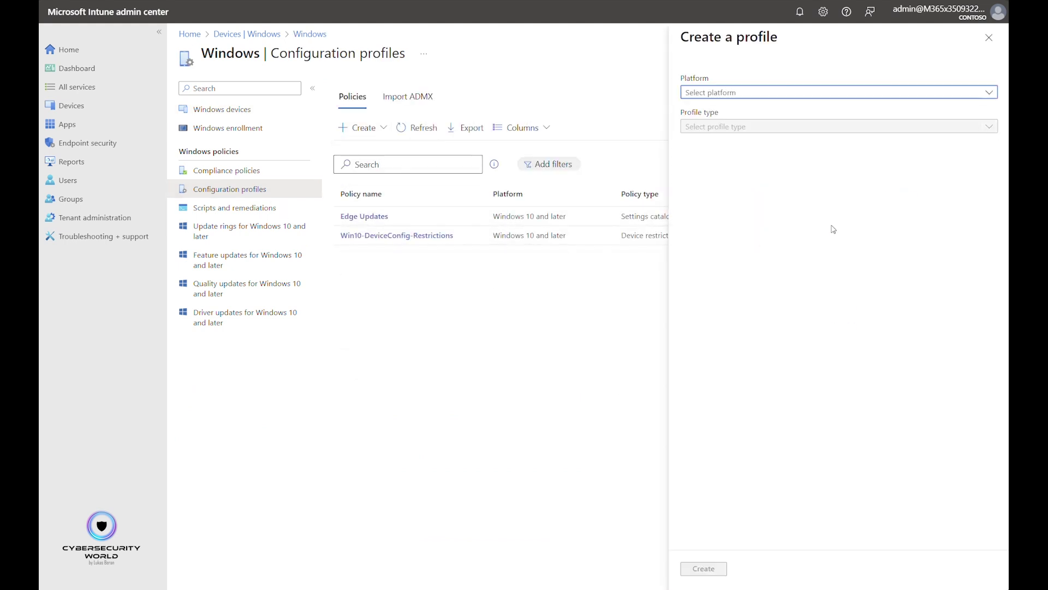
pyautogui.click(730, 98)
pyautogui.click(744, 104)
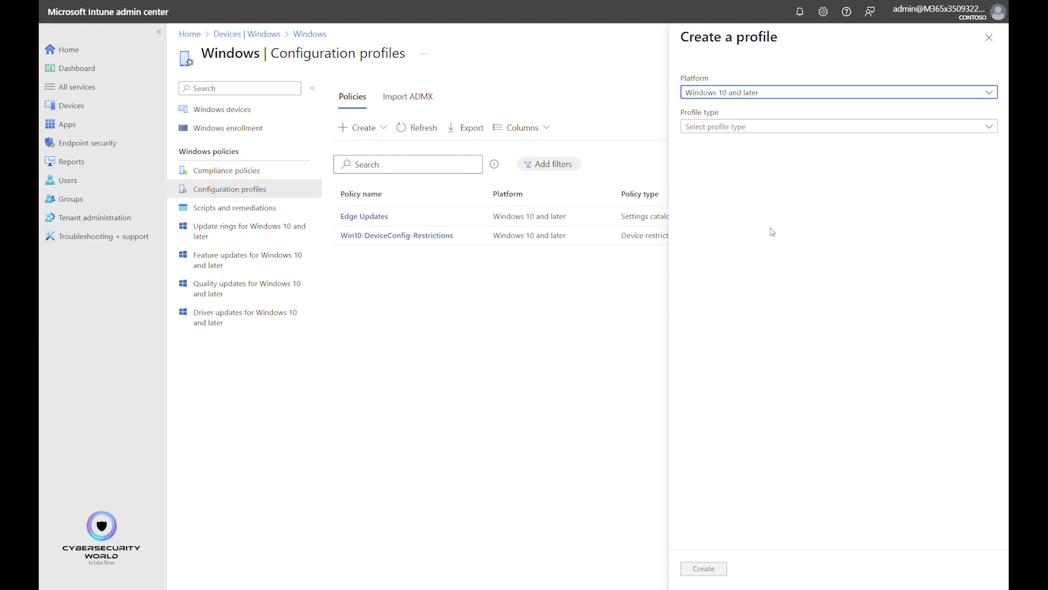
pyautogui.click(731, 127)
pyautogui.click(737, 142)
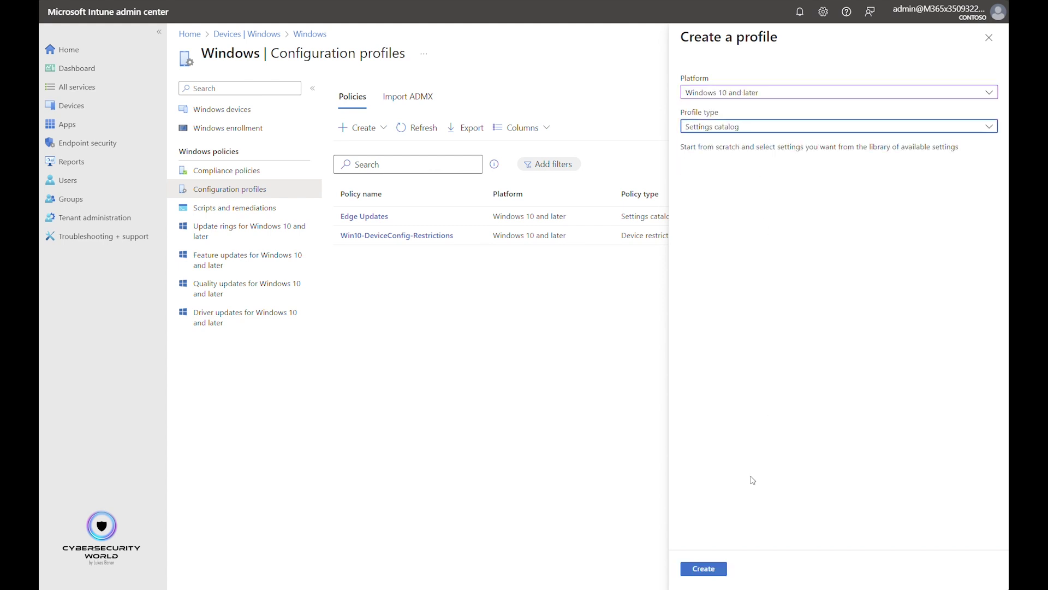
pyautogui.click(704, 568)
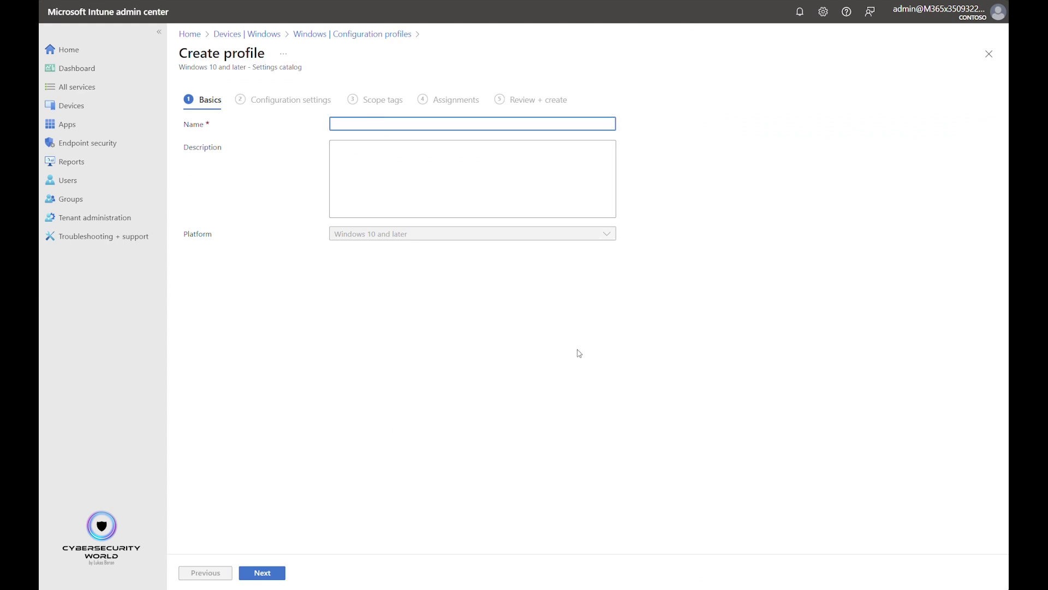
# Step: Name the profile "Microsoft 365 app updates" and continue to the configuration settings
pyautogui.write('Microsoft')
pyautogui.write(' 3655')
pyautogui.write(' app updates')
pyautogui.click(243, 573)
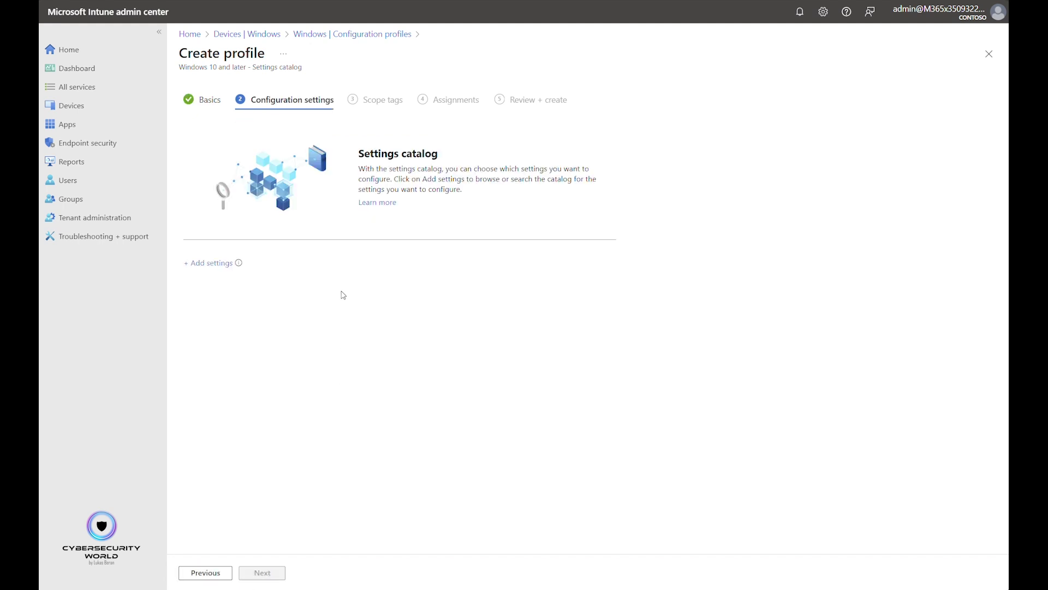
# Step: Start adding settings and show the Updates subcategory of Microsoft Office 2016 (Machine) in the settings picker
pyautogui.click(218, 264)
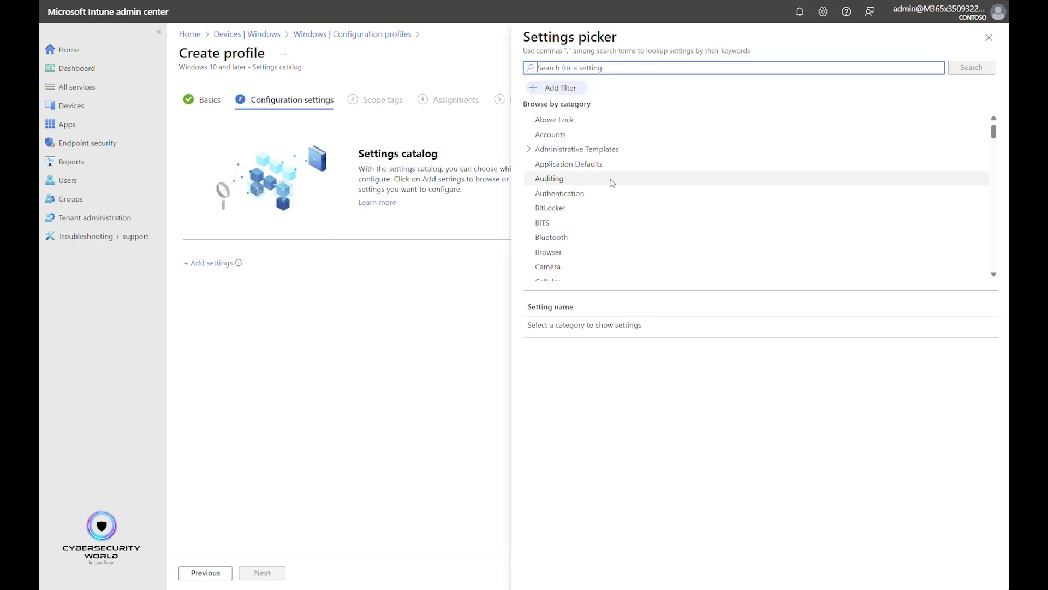
pyautogui.scroll(-4, 649, 204)
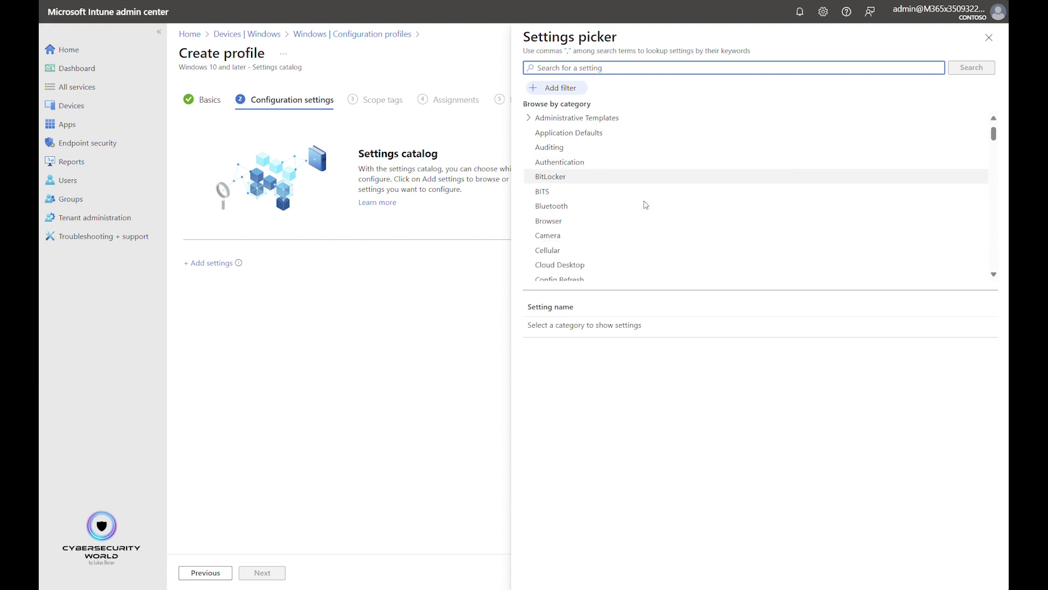
pyautogui.scroll(-8, 646, 205)
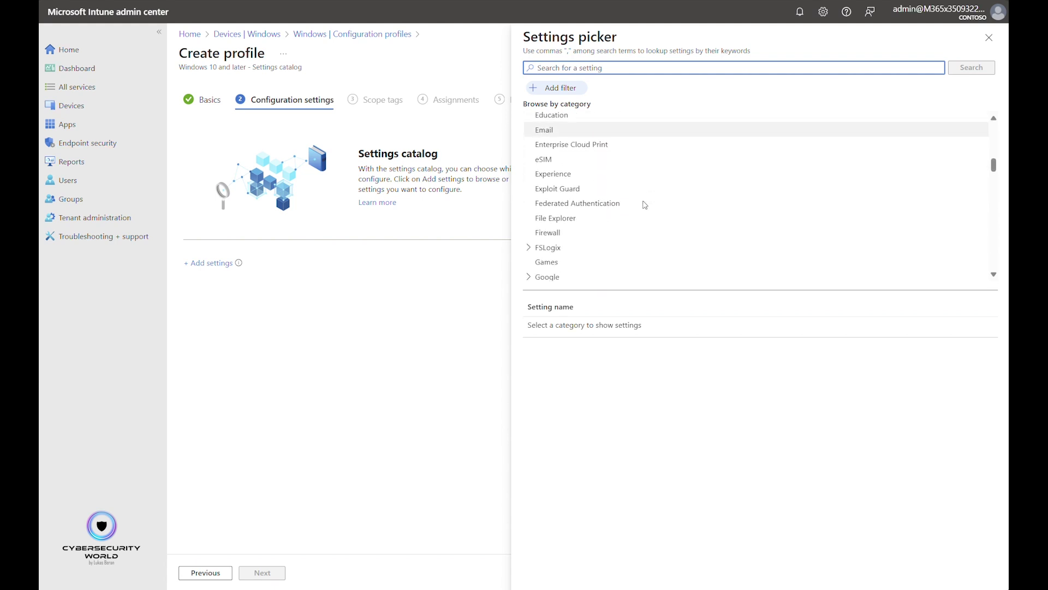
pyautogui.scroll(-4, 645, 205)
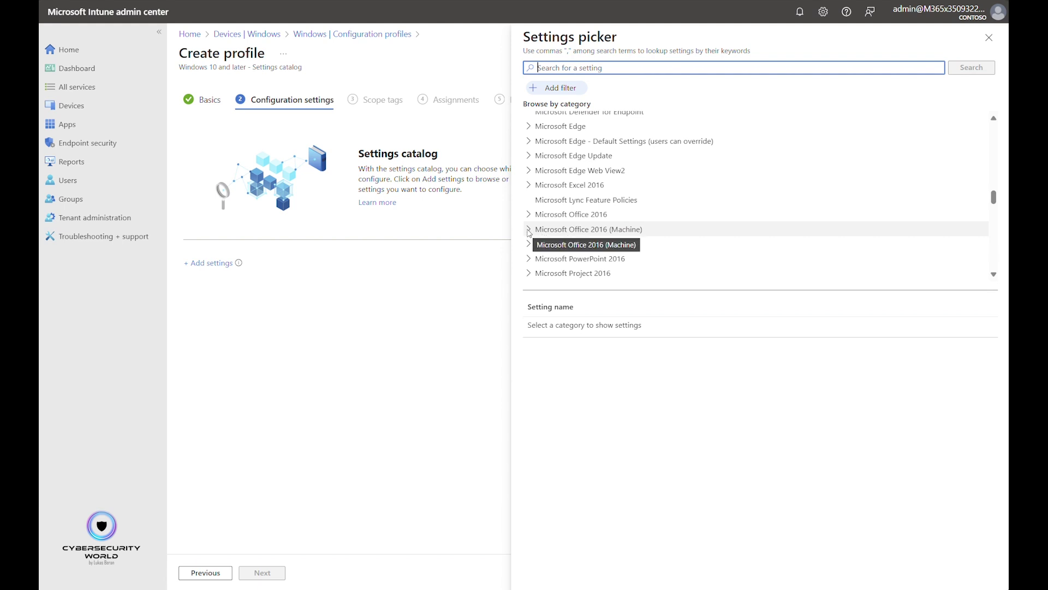
pyautogui.click(530, 232)
pyautogui.scroll(-3, 544, 235)
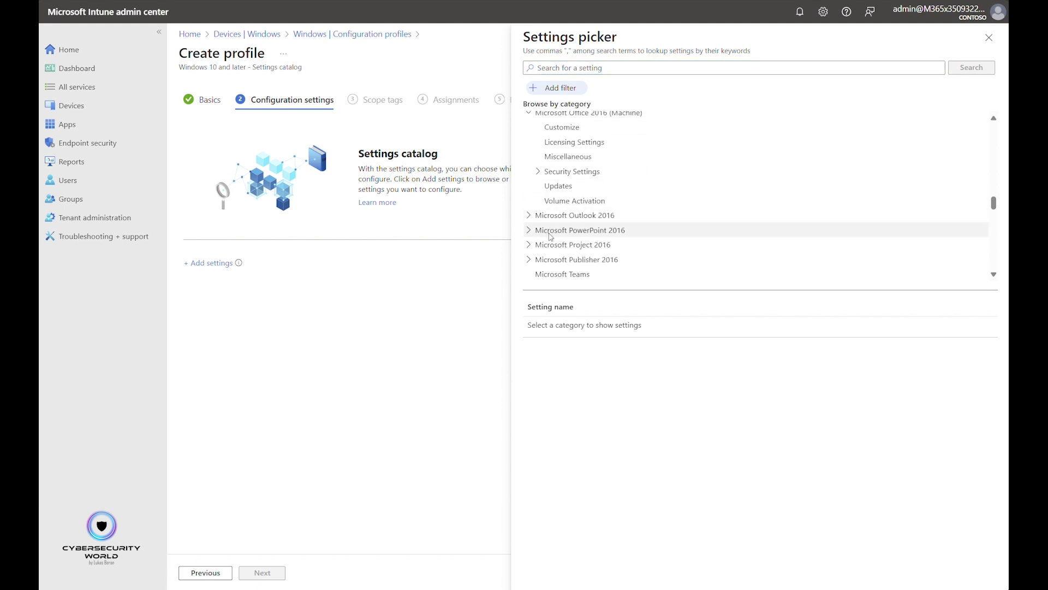
pyautogui.click(585, 187)
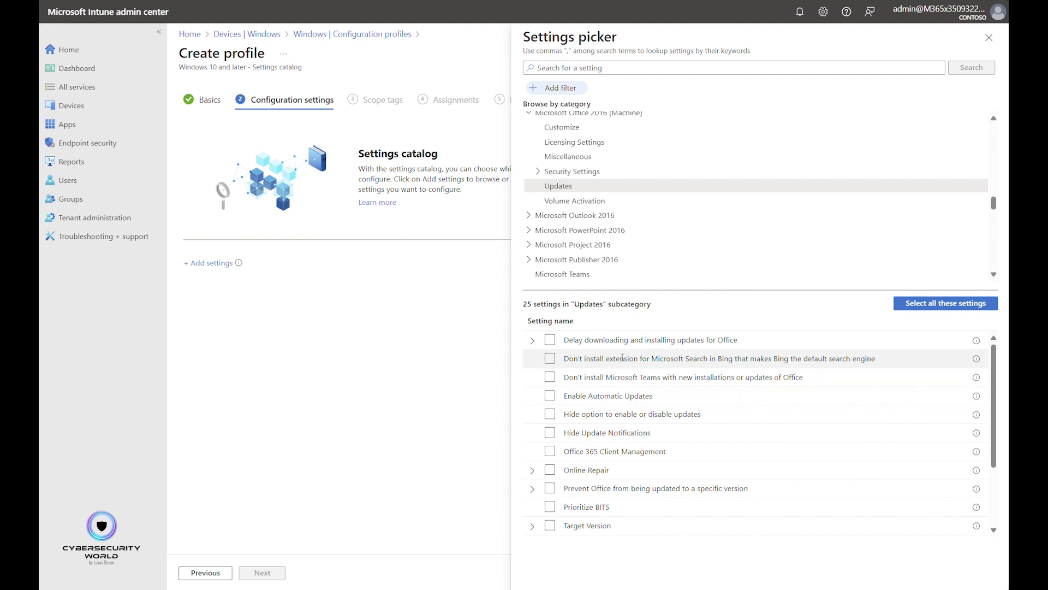
# Step: Add the Office update settings for delayed downloading, Bing search extension, Teams installation, automatic updates, hiding the enable/disable option and hiding update notifications
pyautogui.click(550, 341)
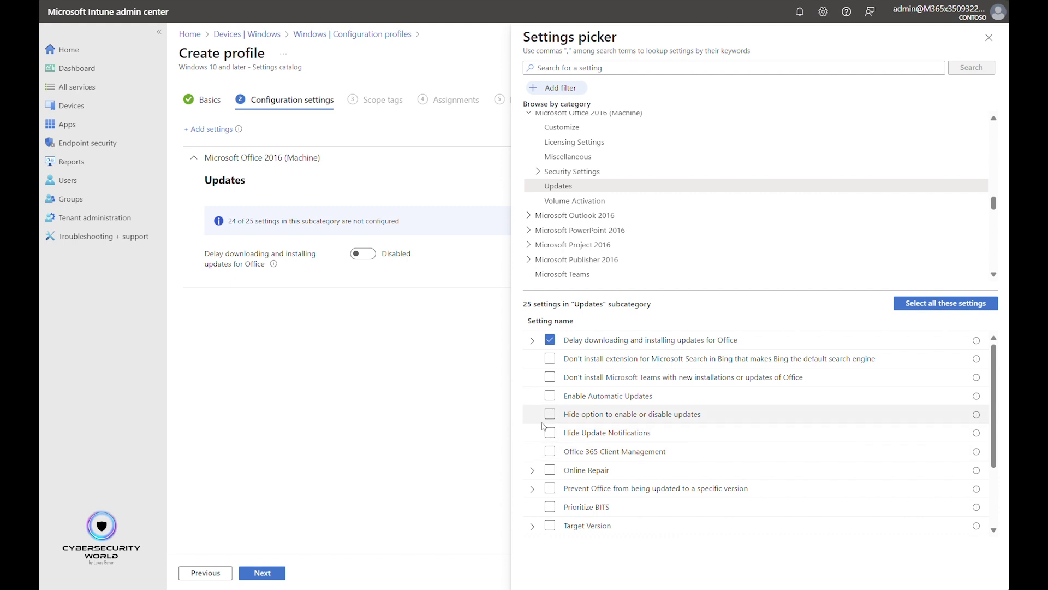
pyautogui.click(551, 365)
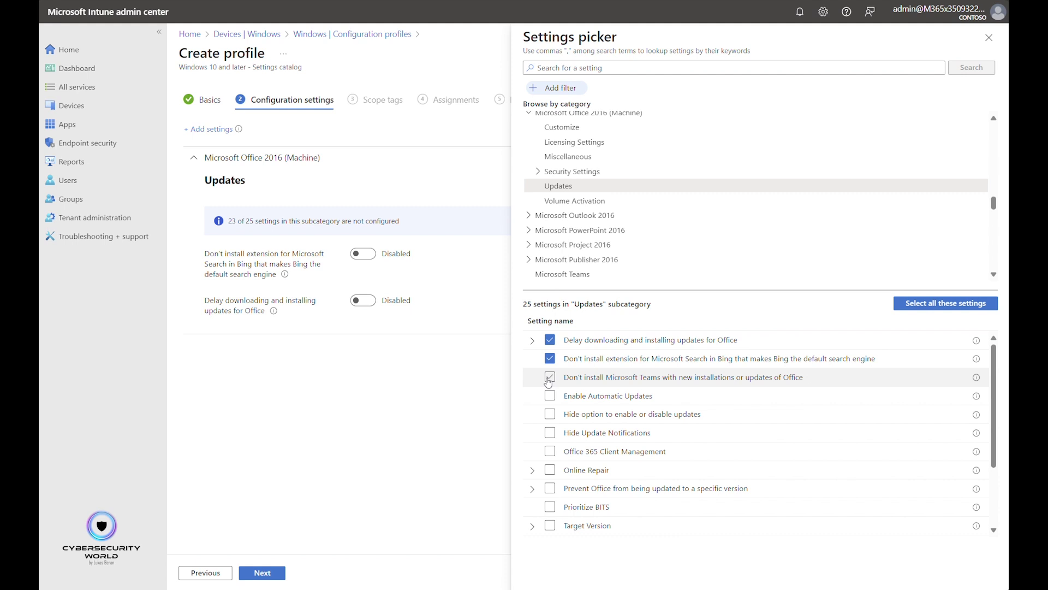
pyautogui.click(549, 379)
pyautogui.click(549, 396)
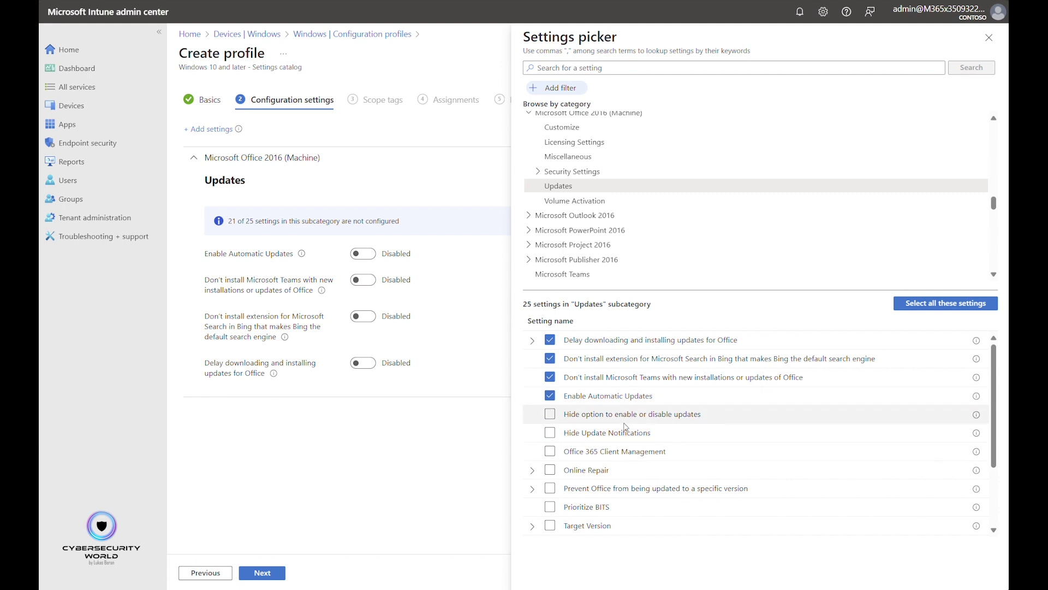
pyautogui.click(550, 414)
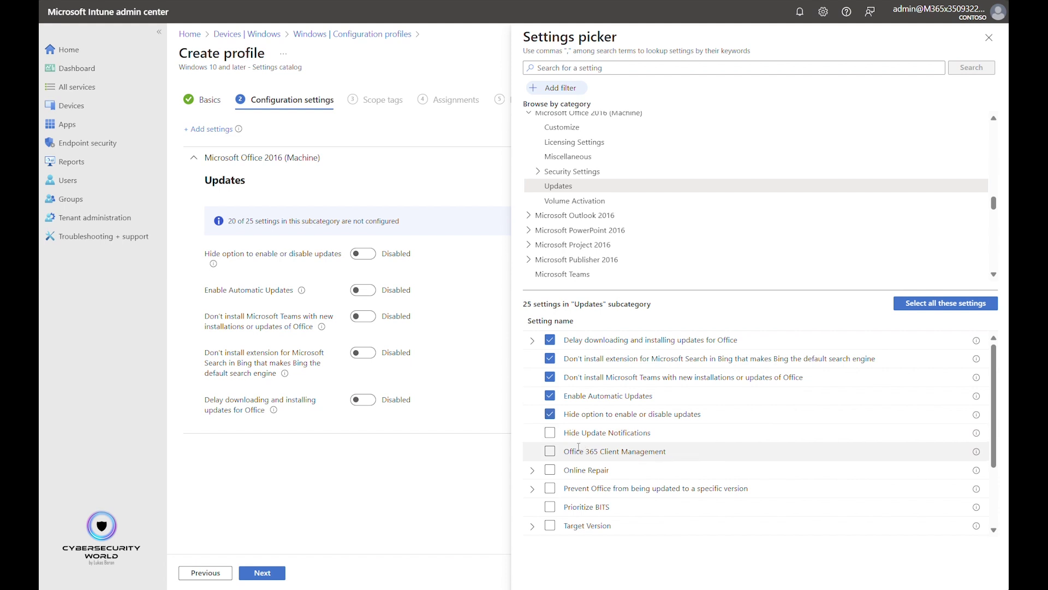
pyautogui.click(551, 433)
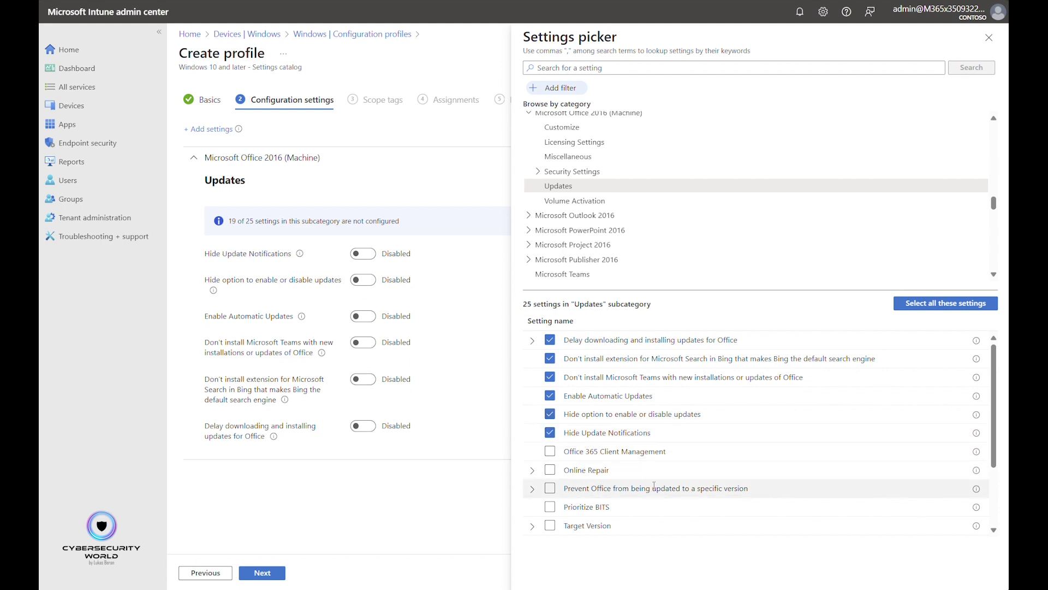
# Step: Add the Update Channel and Update Deadline settings, review the selection and close the settings picker
pyautogui.scroll(-2, 683, 469)
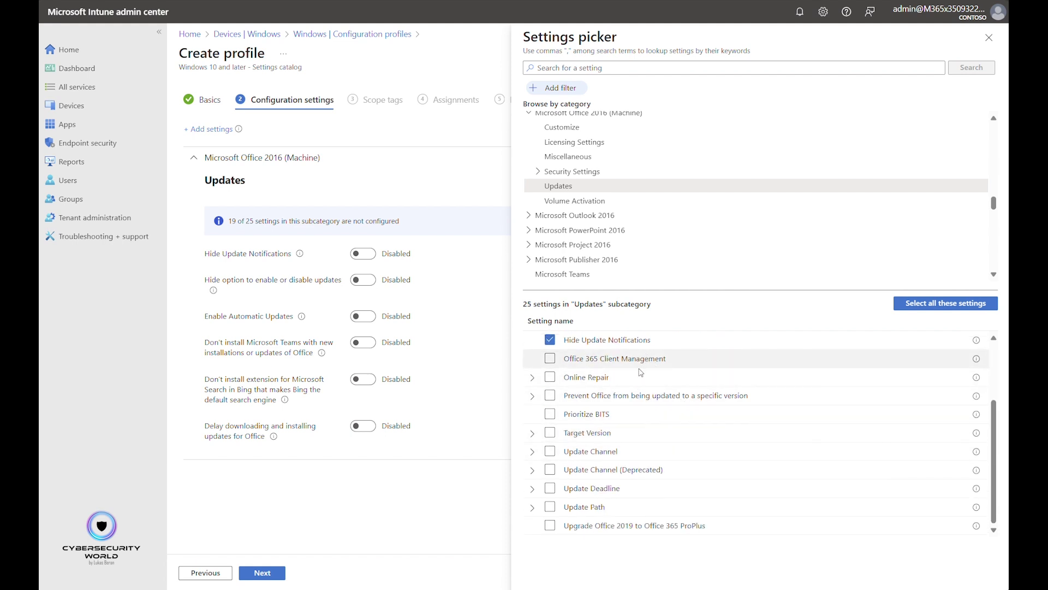
pyautogui.click(551, 452)
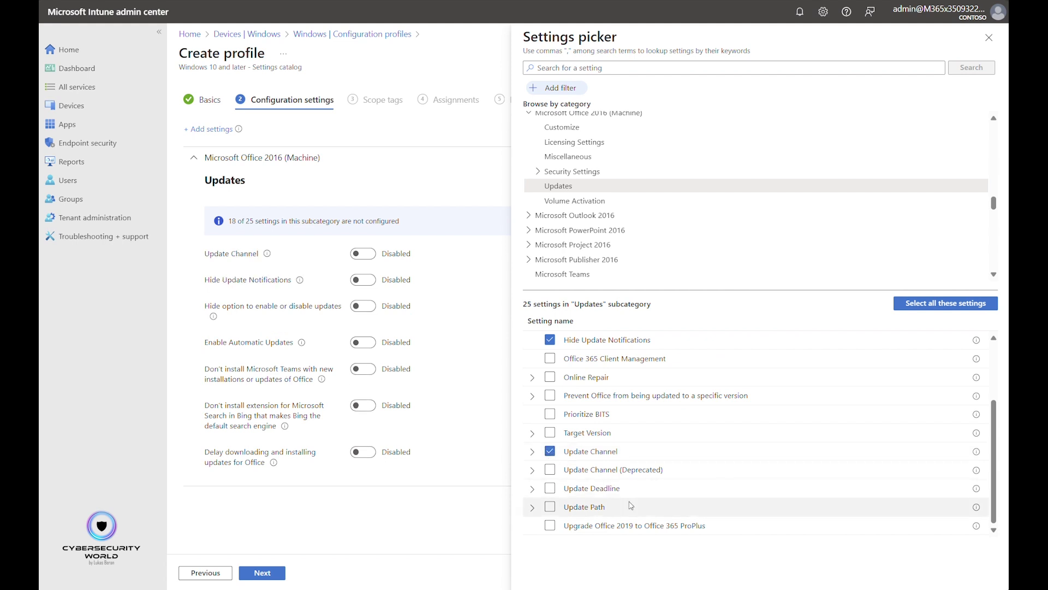
pyautogui.click(552, 491)
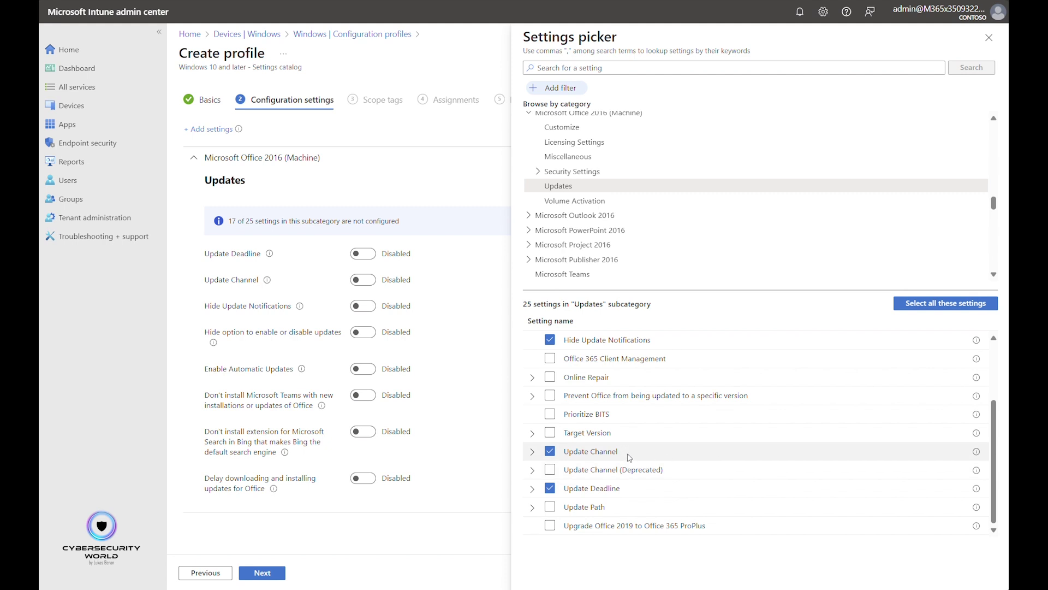
pyautogui.scroll(2, 630, 458)
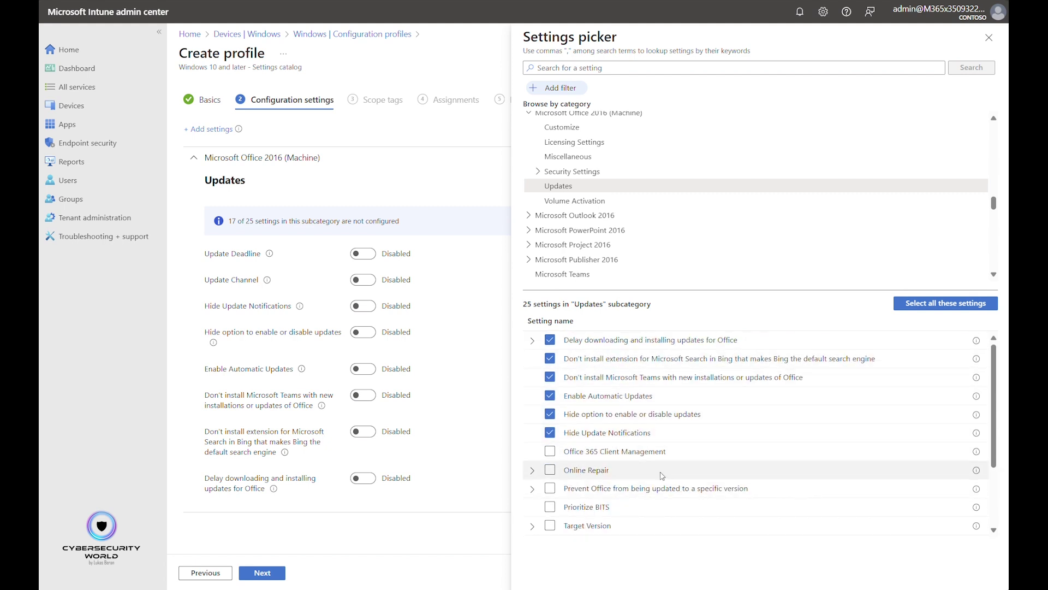
pyautogui.scroll(-1, 634, 441)
pyautogui.scroll(-1, 634, 441)
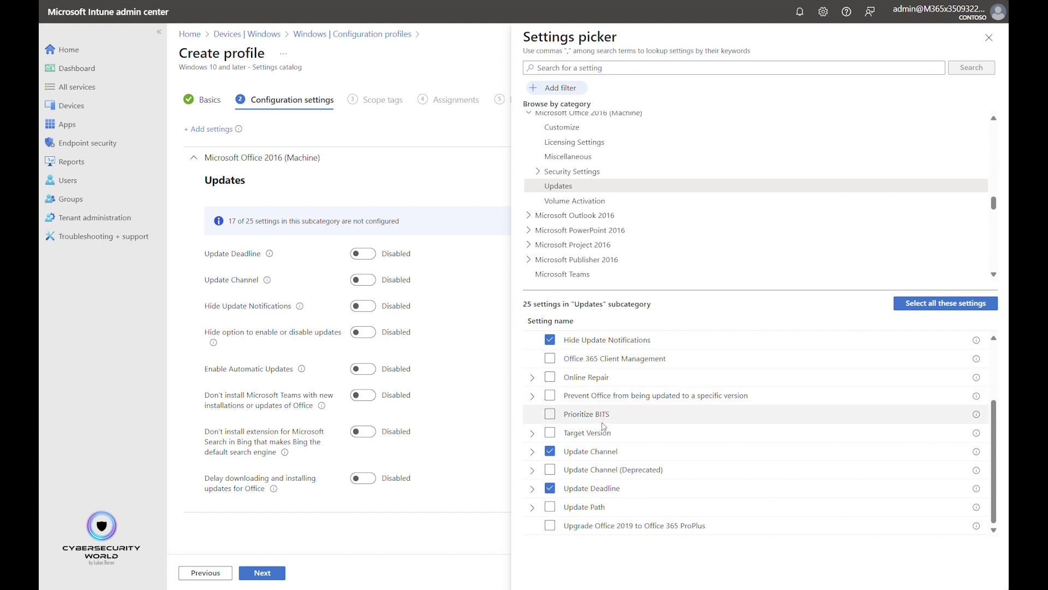
pyautogui.scroll(2, 622, 437)
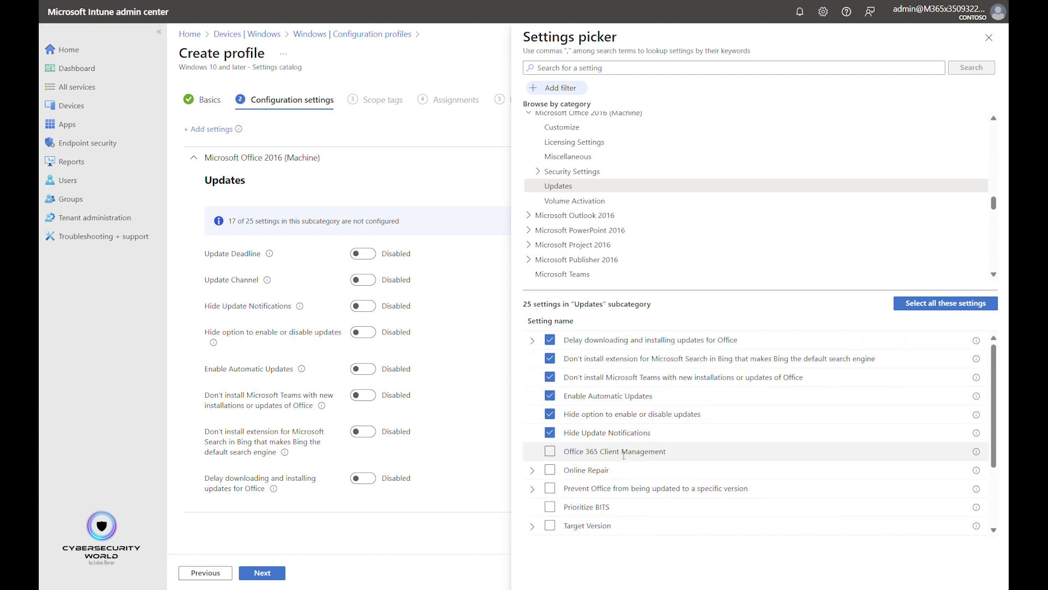
pyautogui.scroll(-2, 637, 451)
pyautogui.click(989, 38)
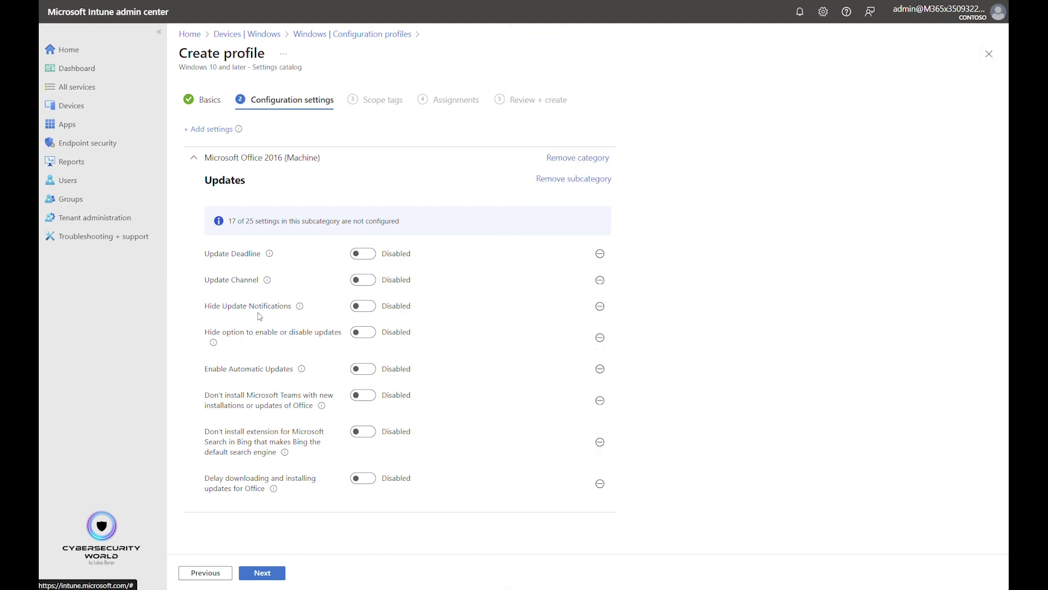
# Step: Enable Update Deadline and set the device deadline to 2
pyautogui.click(356, 260)
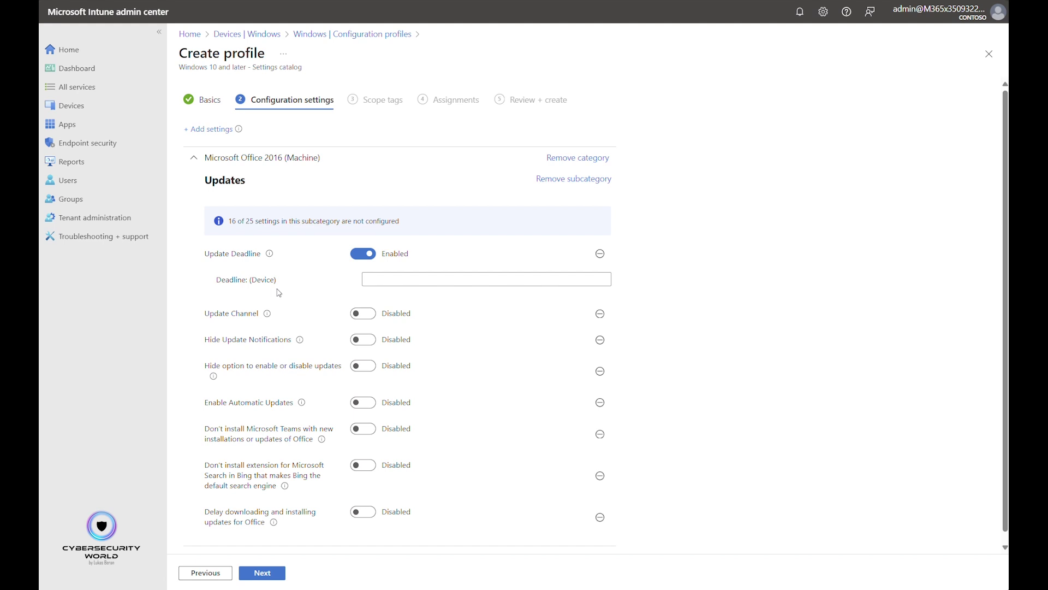
pyautogui.click(366, 280)
pyautogui.write('2')
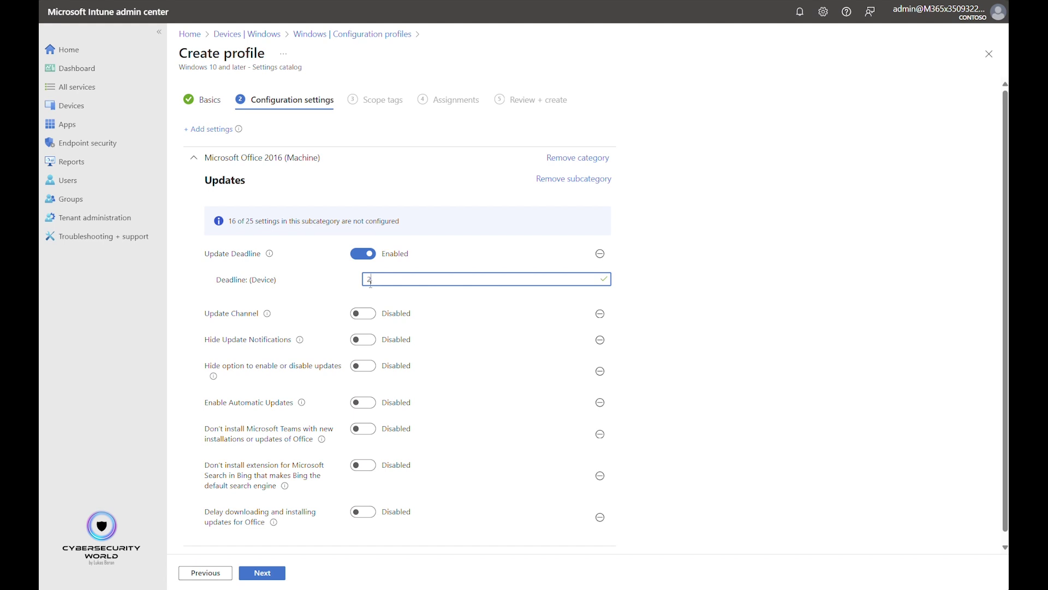
# Step: Enable Update Channel and choose Current Channel as the device channel name
pyautogui.click(363, 313)
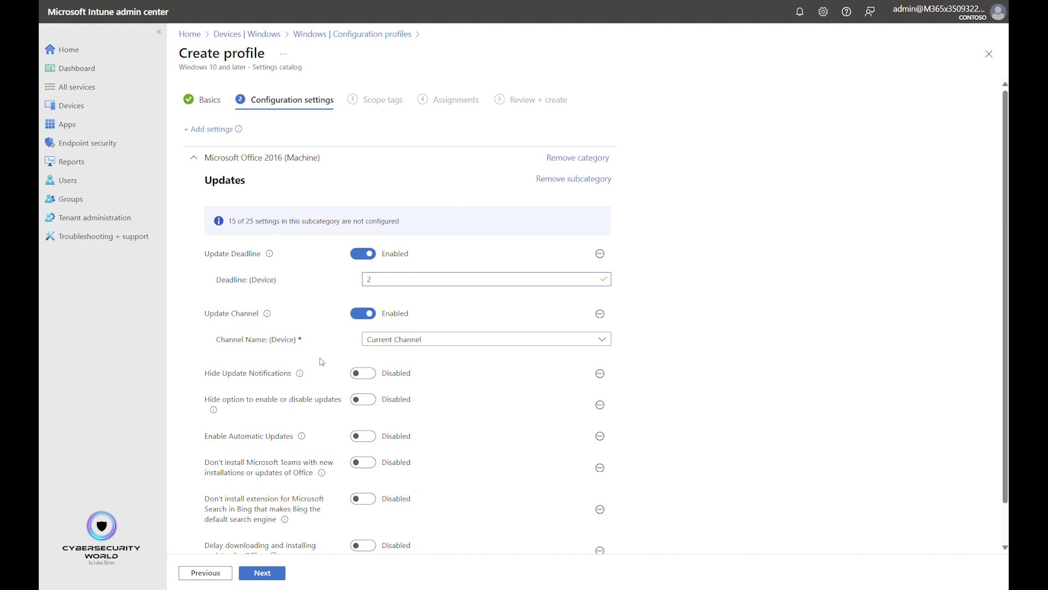
pyautogui.click(425, 340)
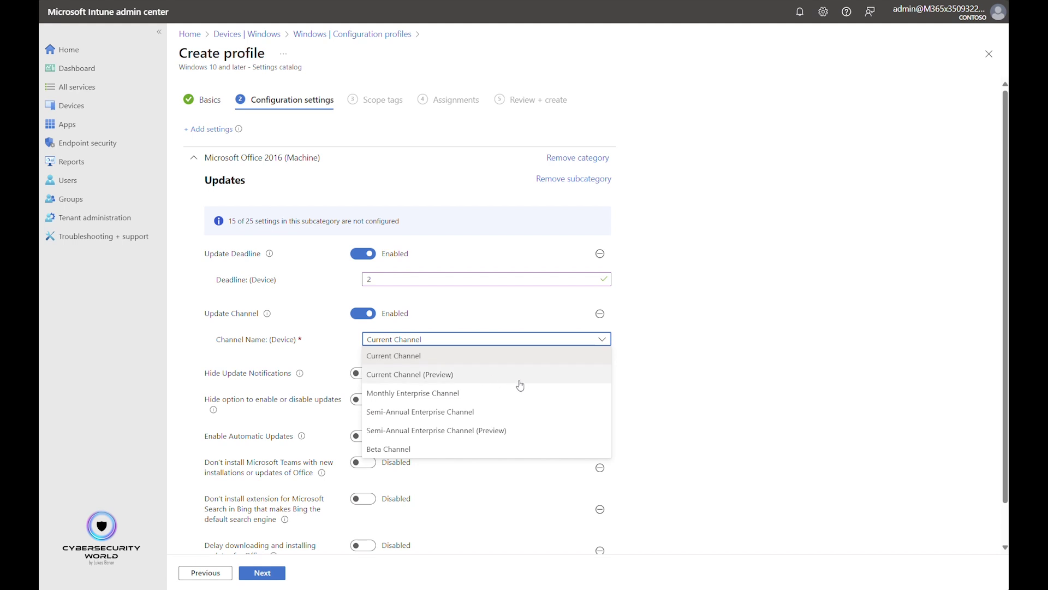
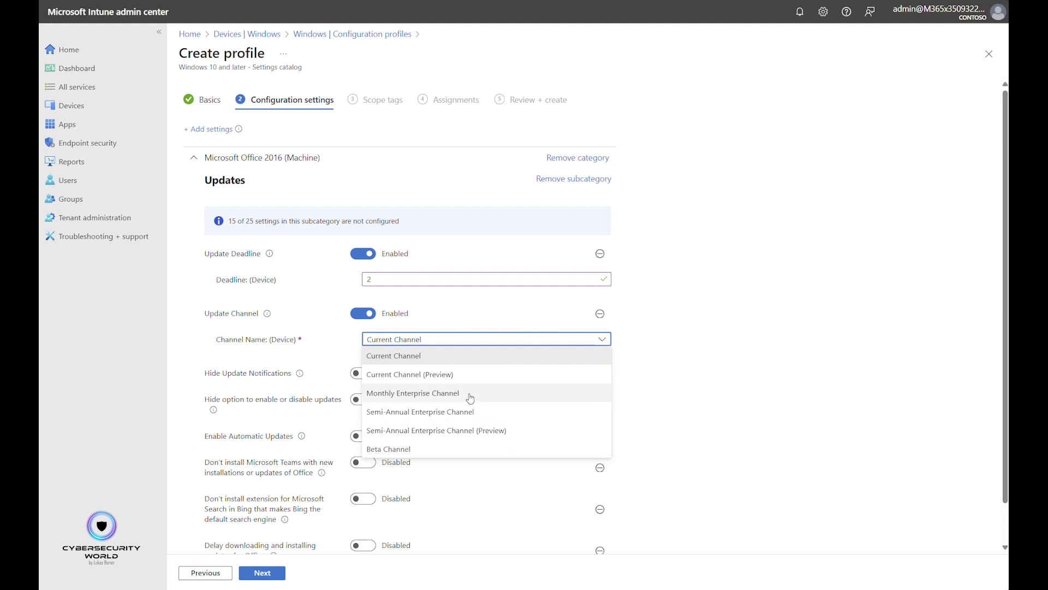
pyautogui.click(400, 357)
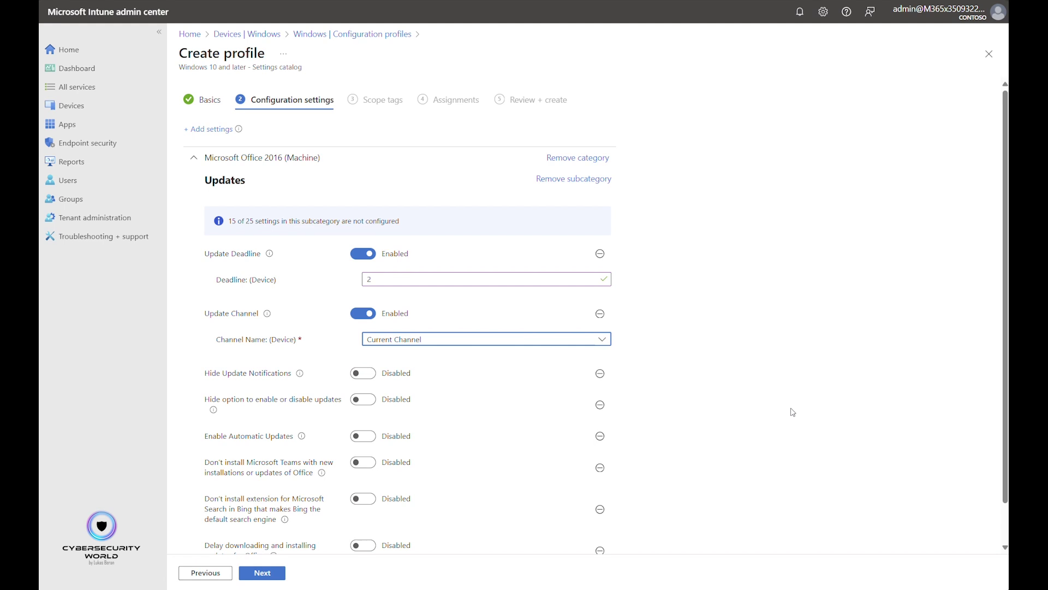
pyautogui.click(593, 341)
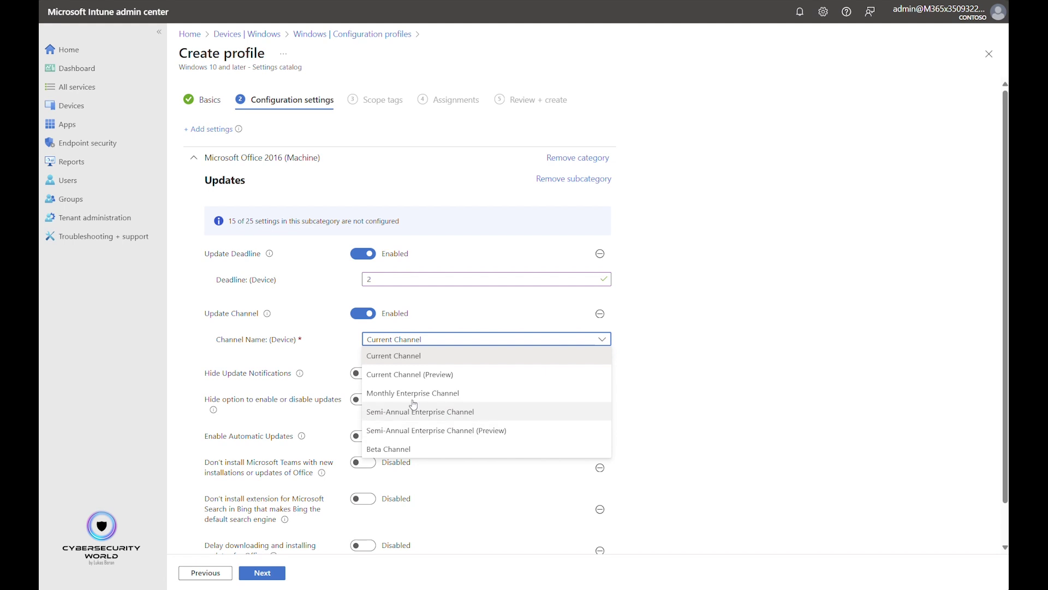
pyautogui.click(891, 376)
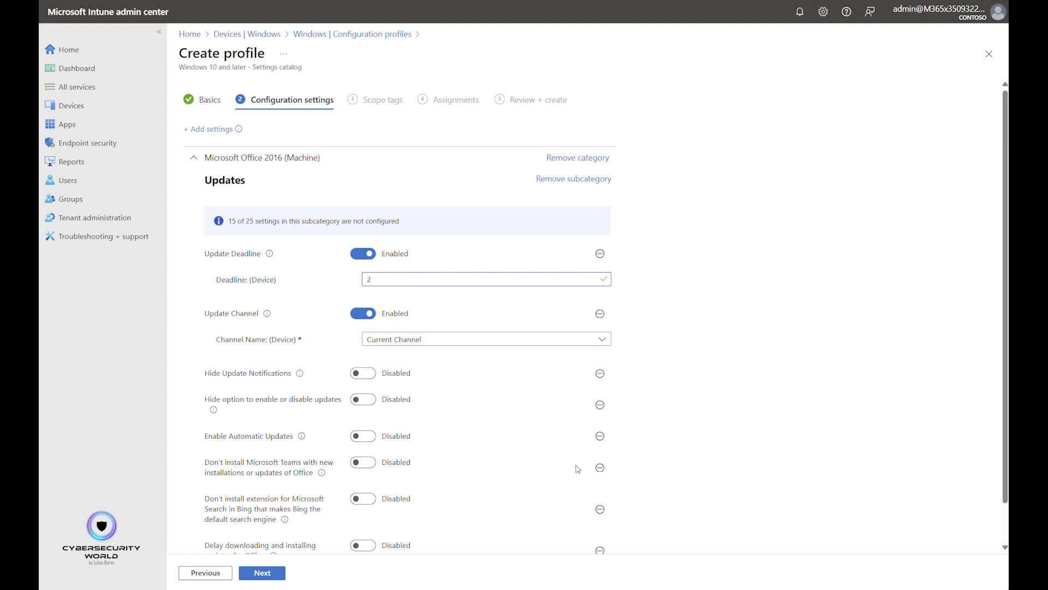
# Step: Enable hiding the option to enable or disable updates and enable automatic updates, leaving Hide Update Notifications disabled
pyautogui.scroll(-1, 455, 458)
pyautogui.moveTo(309, 337)
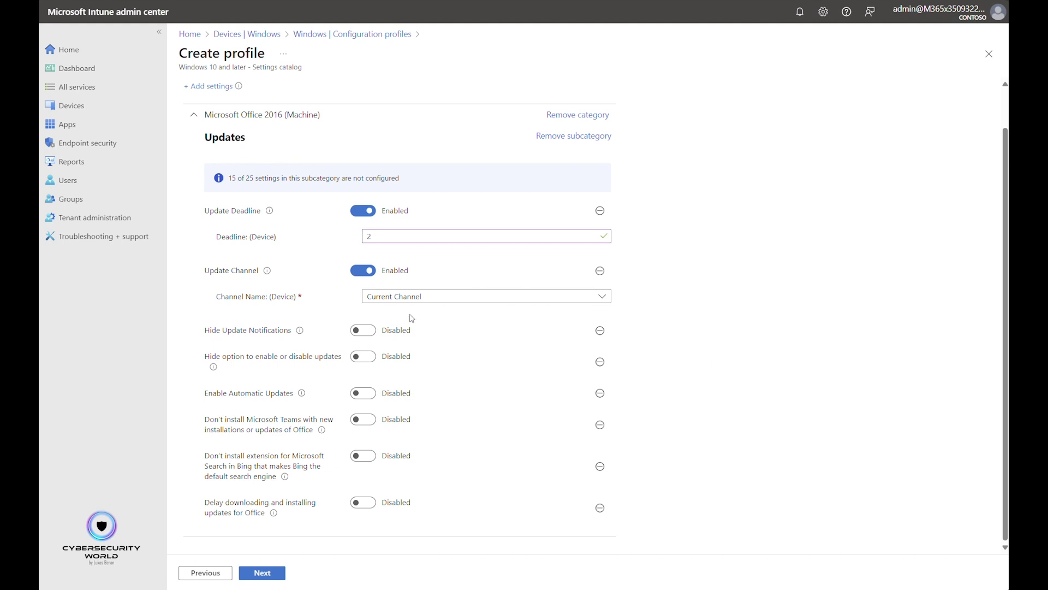
pyautogui.click(365, 330)
pyautogui.click(364, 331)
pyautogui.click(371, 356)
pyautogui.click(367, 394)
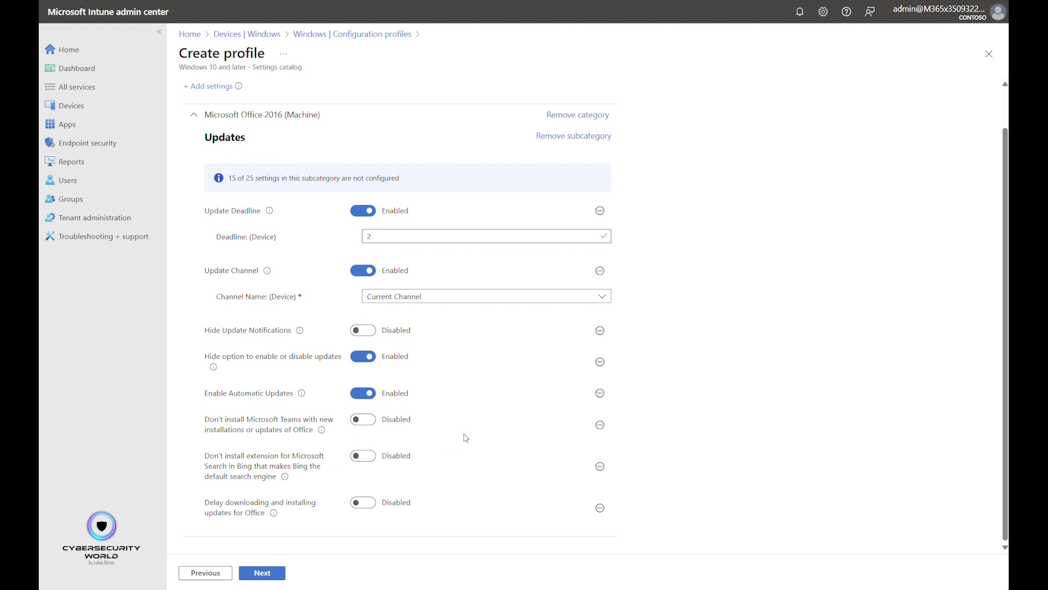
# Step: Enable the setting that blocks the Microsoft Search in Bing extension, leaving the Teams installation setting disabled
pyautogui.moveTo(323, 430)
pyautogui.click(363, 419)
pyautogui.click(363, 419)
pyautogui.click(371, 459)
pyautogui.click(365, 505)
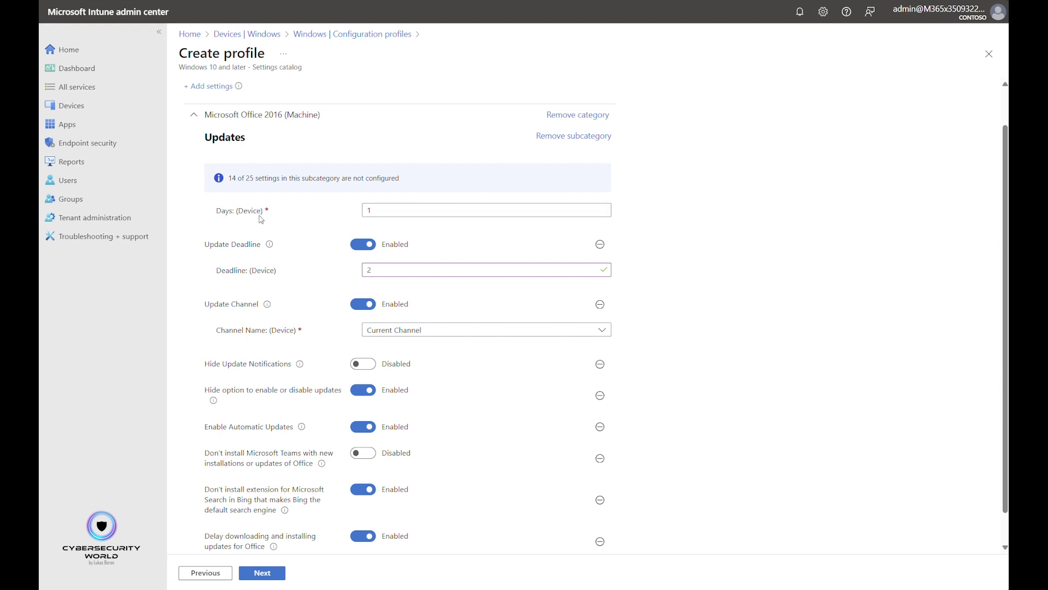
pyautogui.moveTo(382, 210)
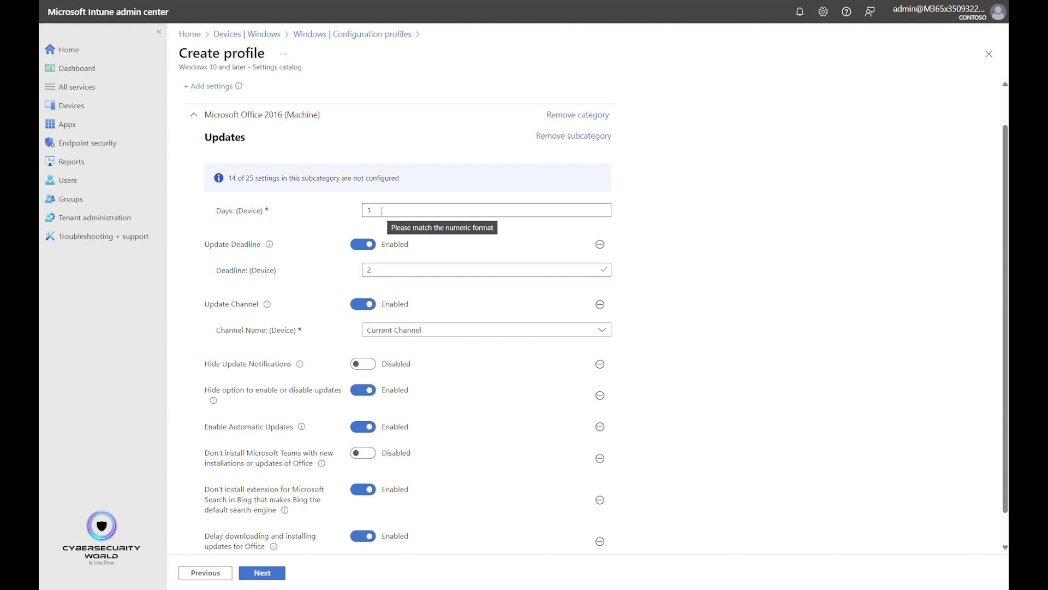
pyautogui.doubleClick(380, 211)
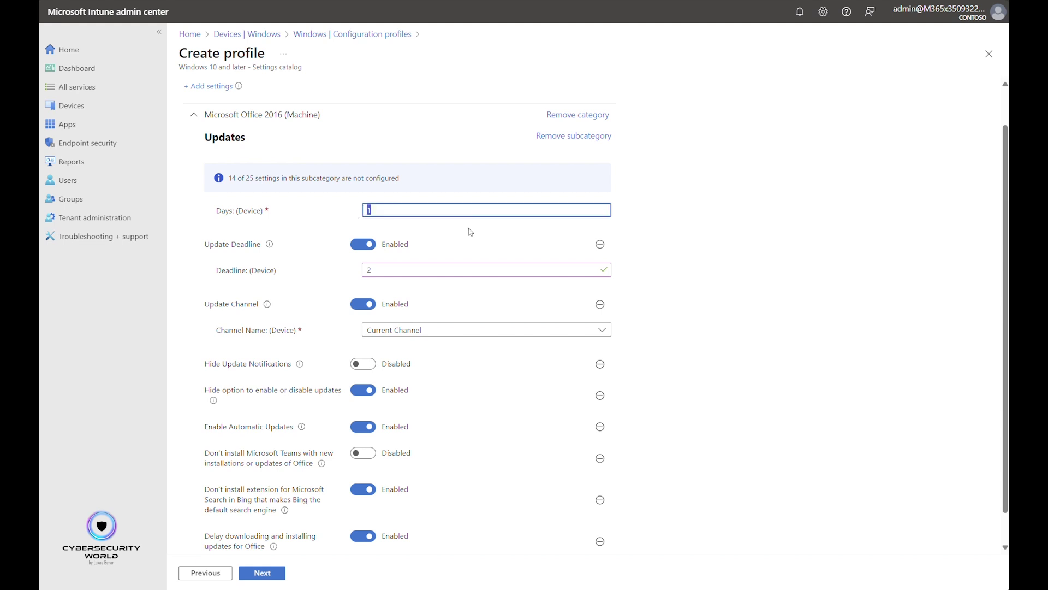
pyautogui.scroll(-1, 485, 315)
pyautogui.click(367, 504)
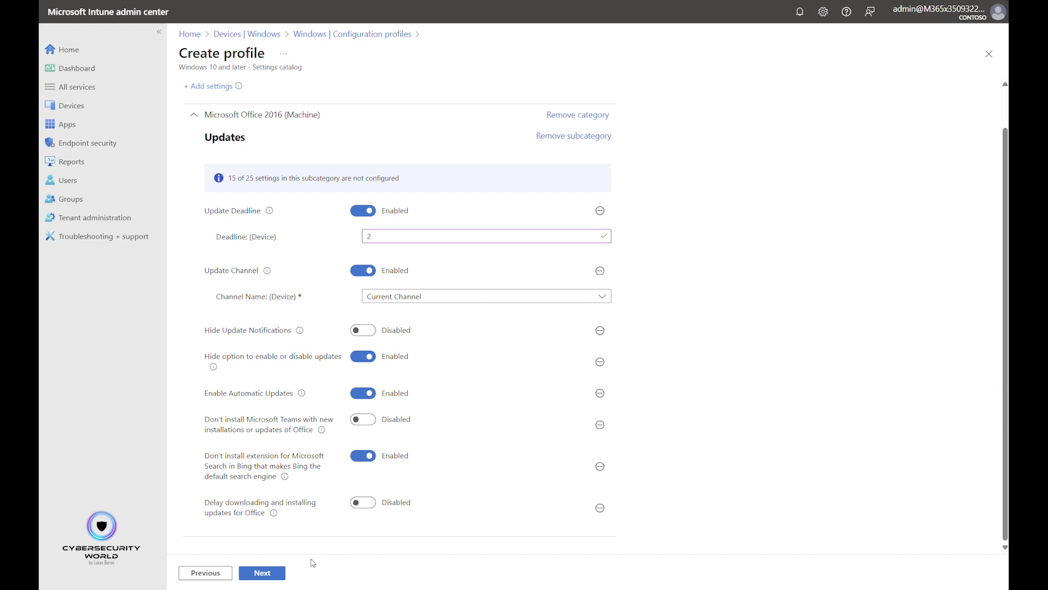
# Step: Keep the Default scope tag, assign the profile to all devices and proceed to the review stage
pyautogui.click(263, 572)
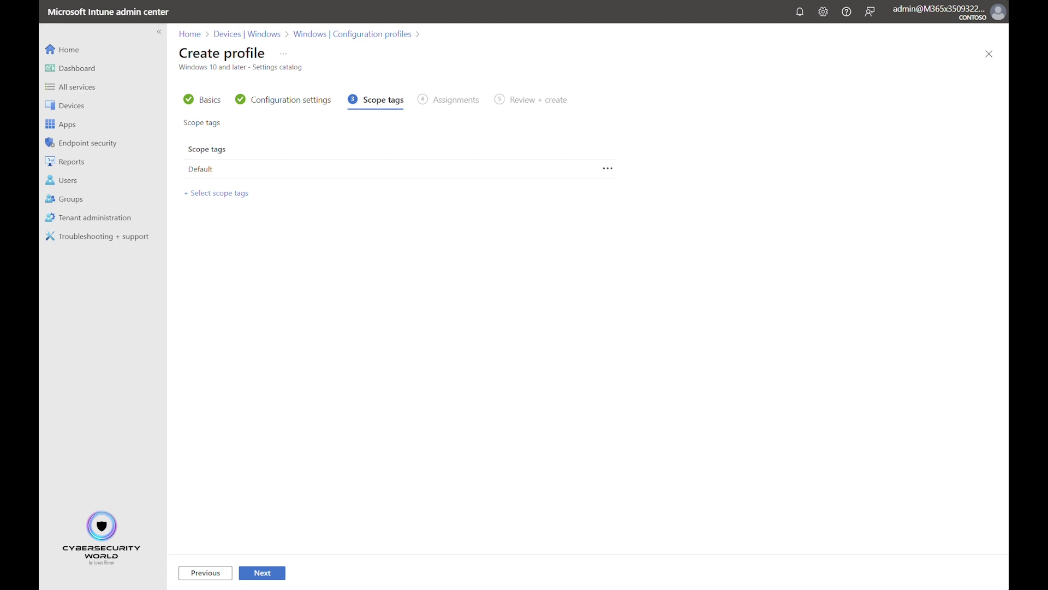
pyautogui.click(271, 573)
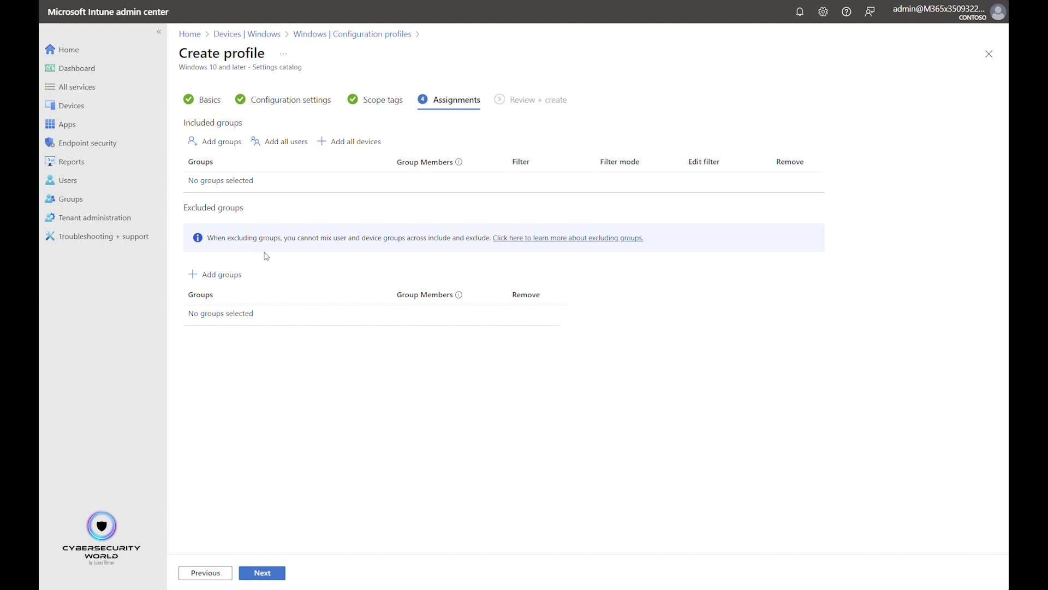
pyautogui.click(349, 141)
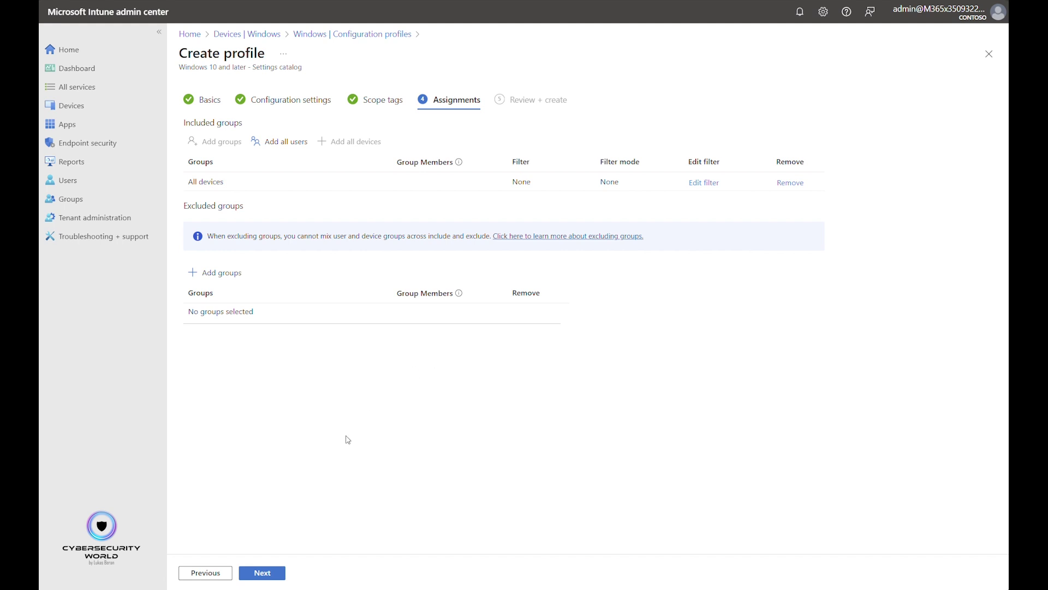
pyautogui.click(262, 572)
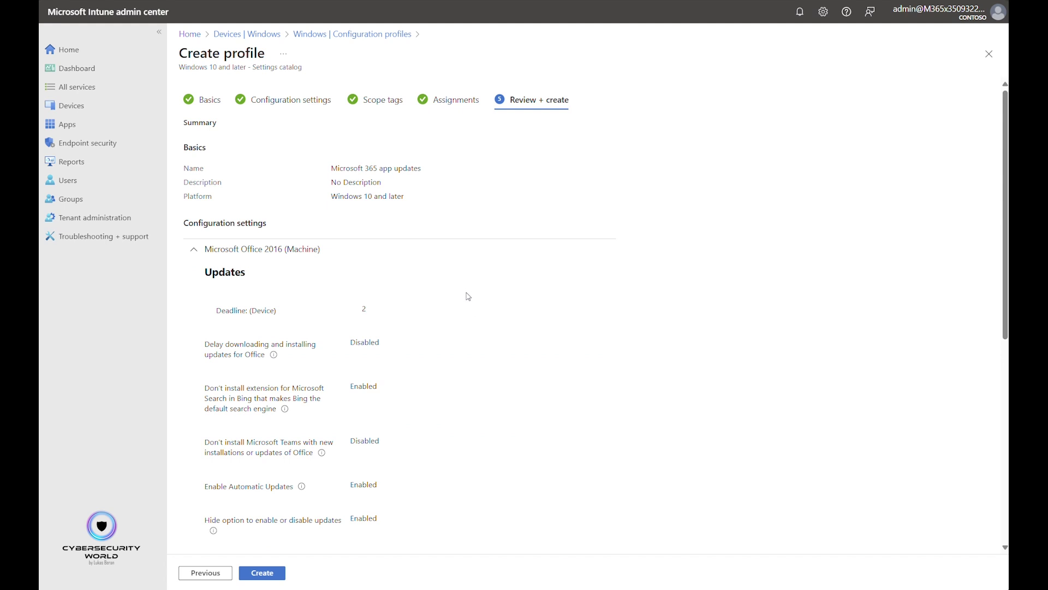
# Step: Review the profile's settings and assignments, create the profile and refresh the policy list
pyautogui.scroll(-5, 448, 360)
pyautogui.scroll(-2, 449, 362)
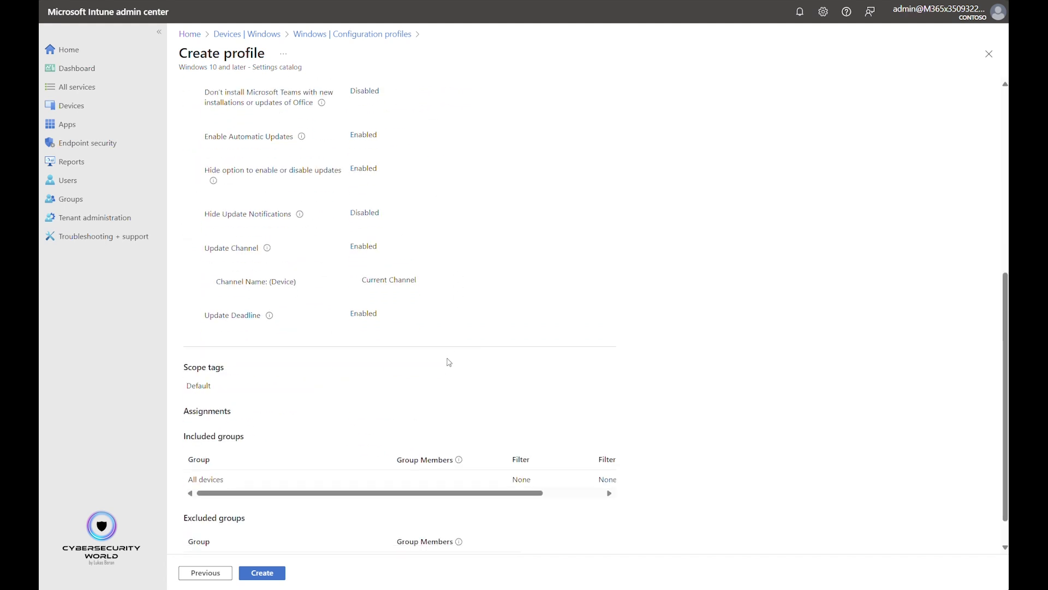
pyautogui.scroll(3, 449, 362)
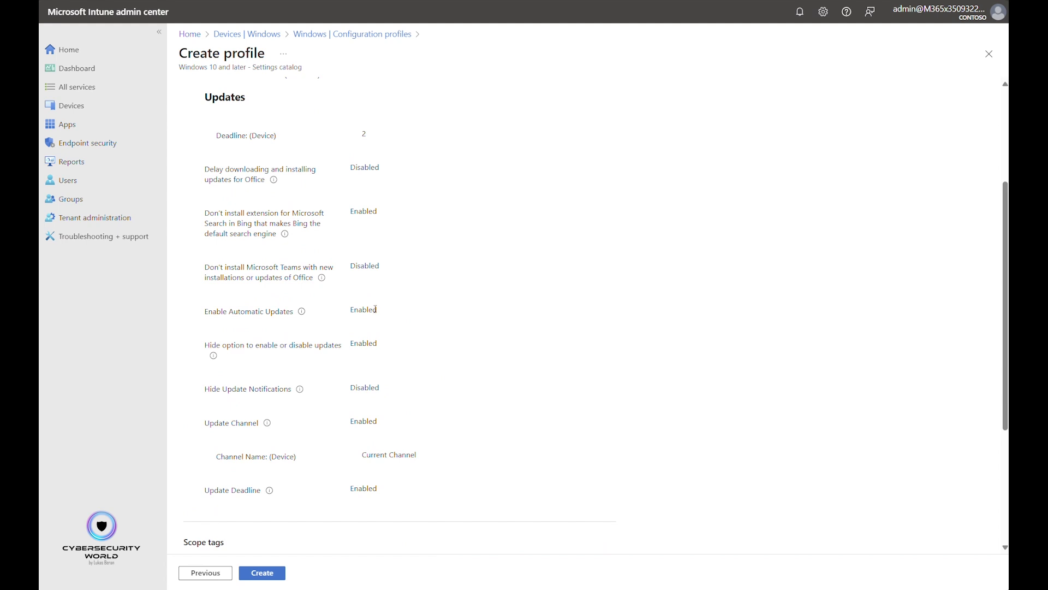
pyautogui.scroll(-4, 377, 320)
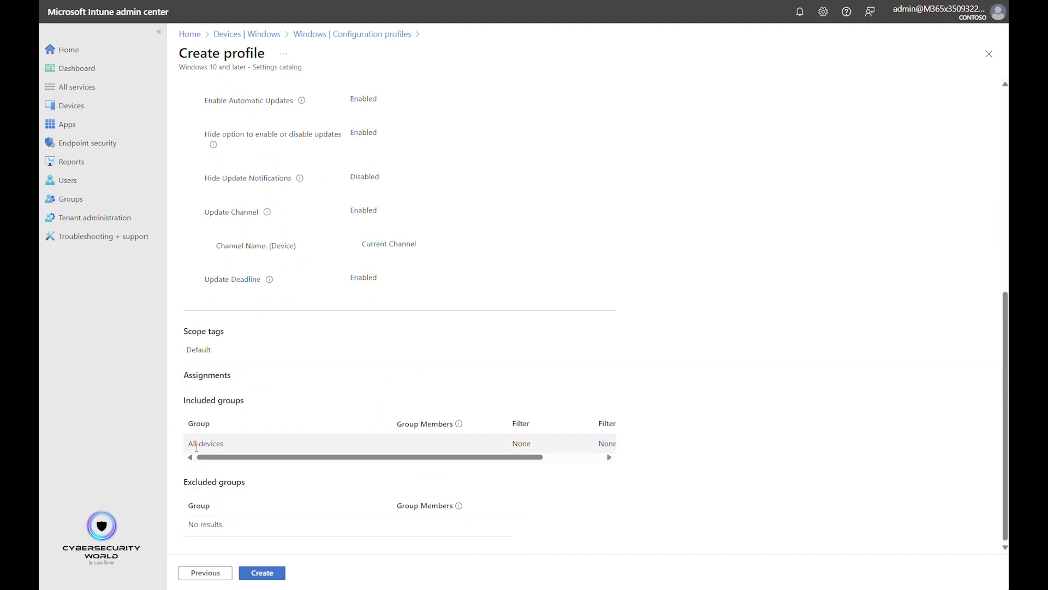
pyautogui.click(275, 573)
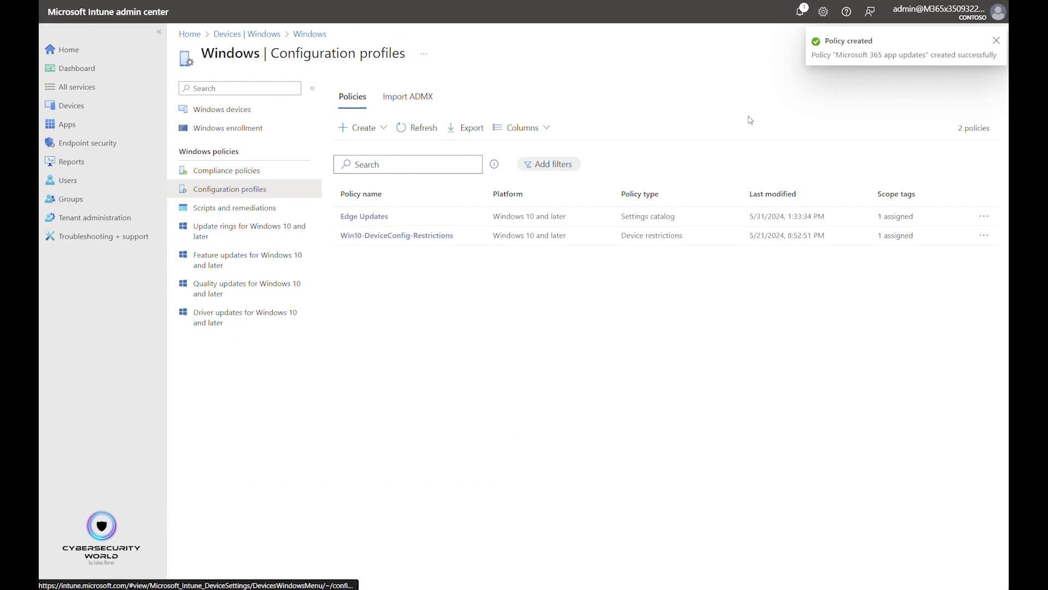
pyautogui.click(410, 129)
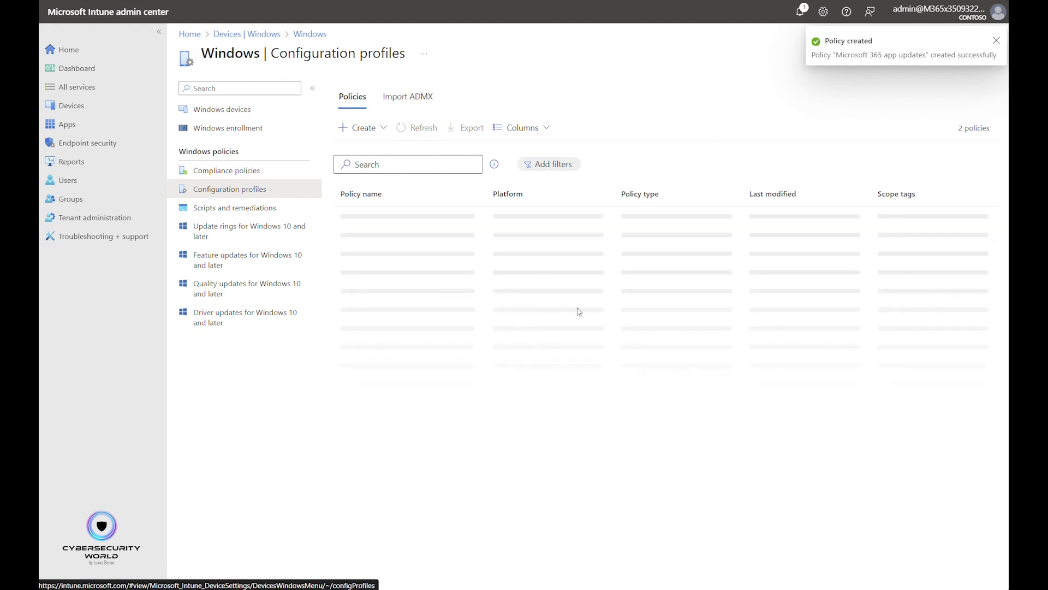